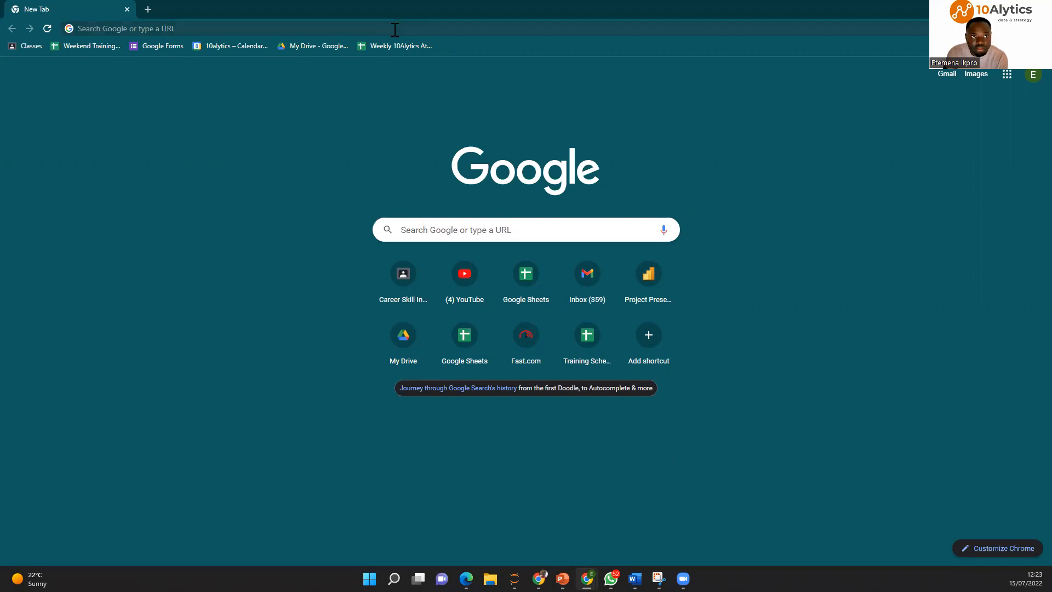
Step: Search Google for anaconda and open the official Anaconda website from the results
{"action": "key", "text": "ctrl+l"}
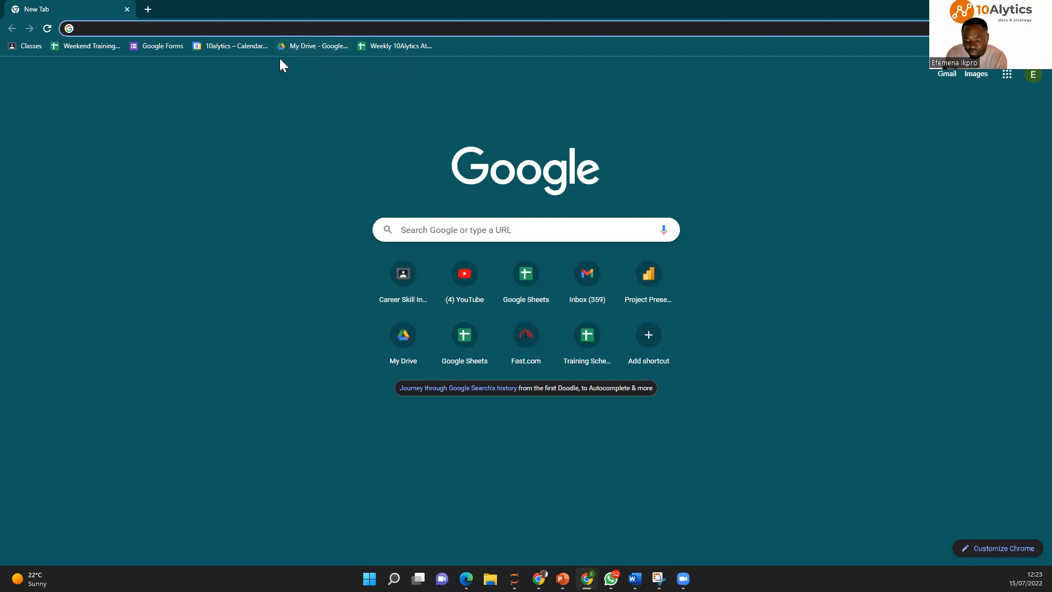
{"action": "left_click", "coordinate": [277, 27]}
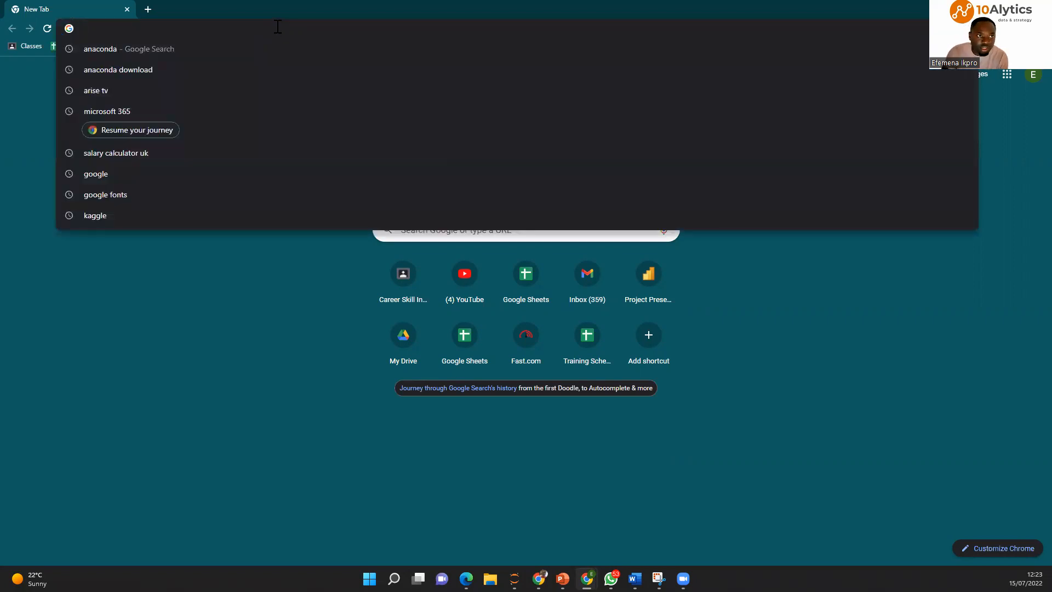
{"action": "left_click", "coordinate": [242, 48]}
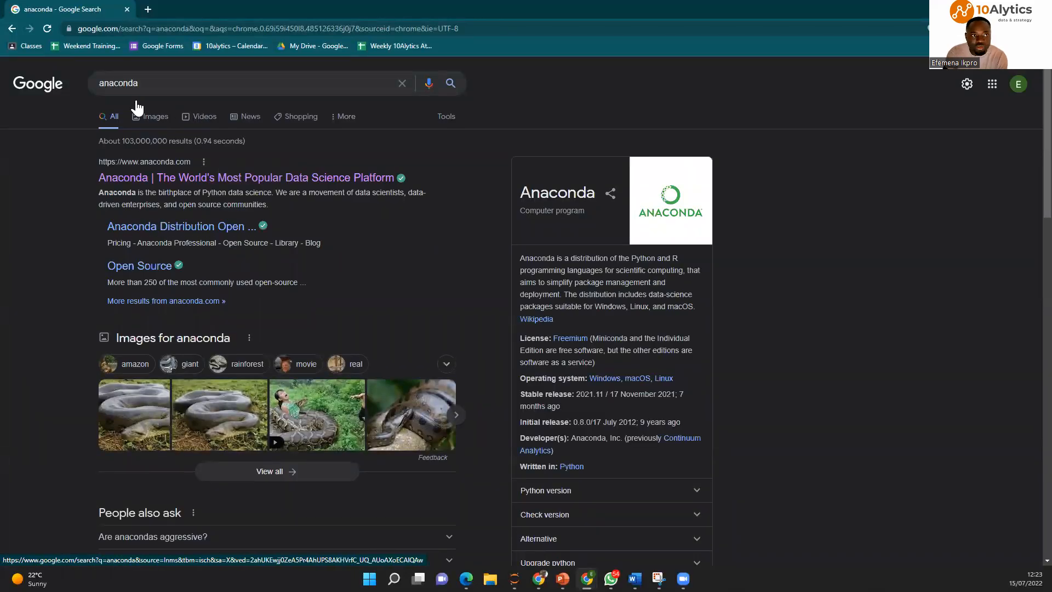
{"action": "left_click_drag", "start_coordinate": [93, 180], "coordinate": [283, 178]}
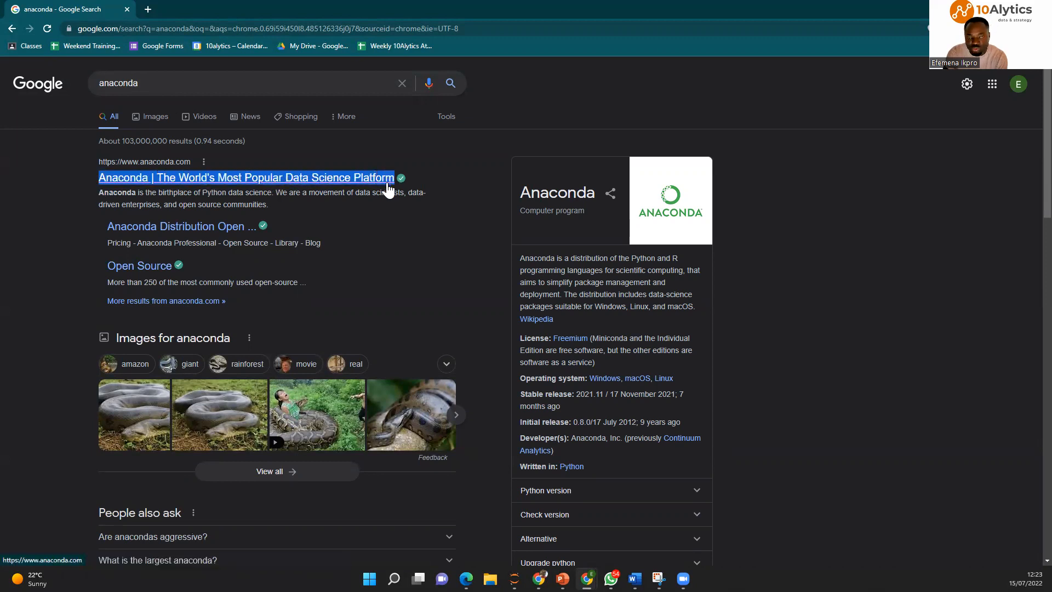
{"action": "left_click", "coordinate": [69, 173]}
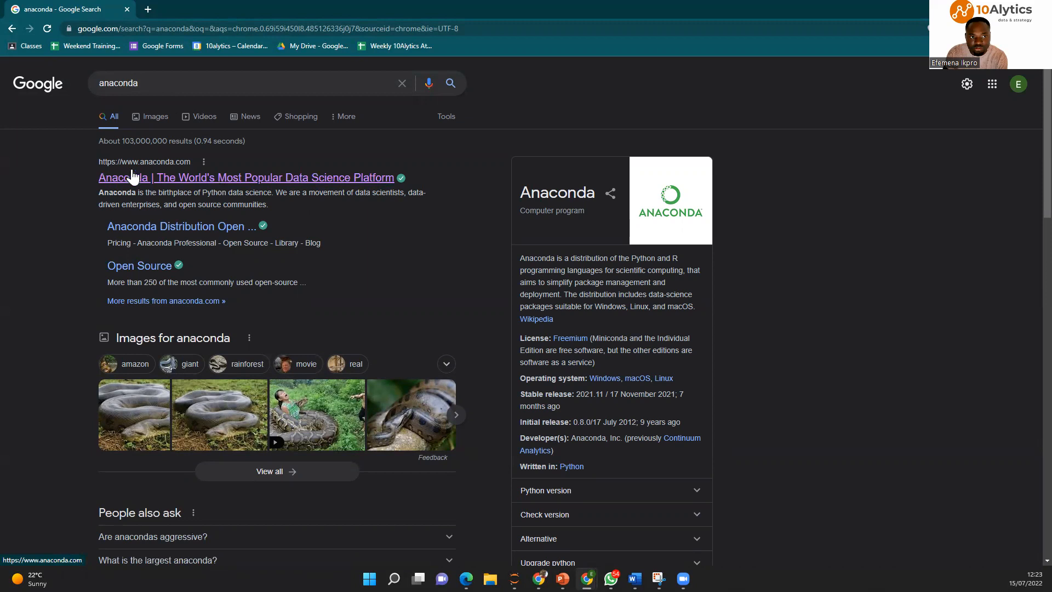
{"action": "left_click", "coordinate": [151, 174]}
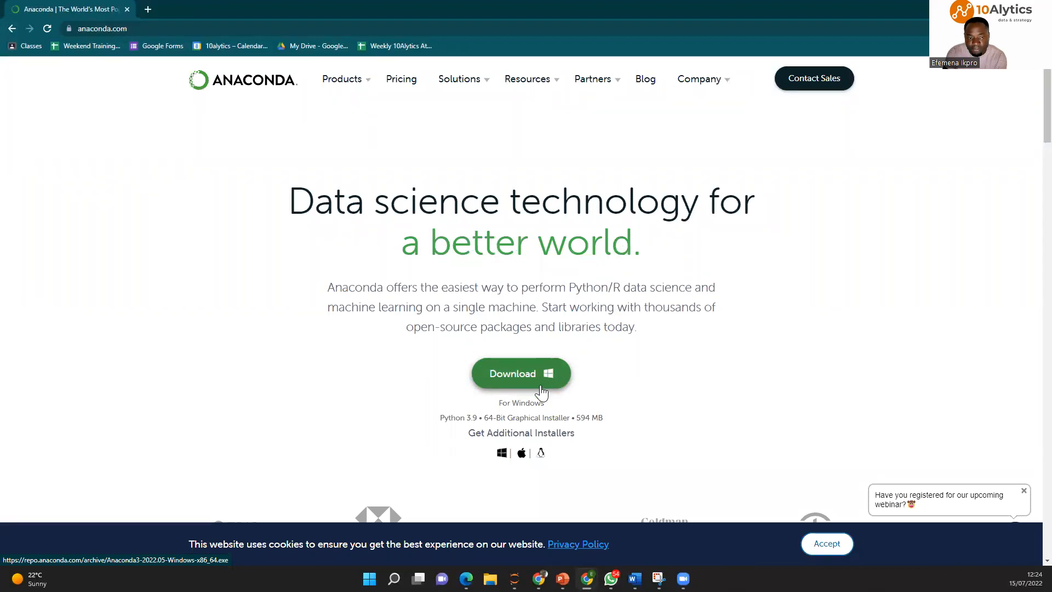
Step: Look over the additional installers for other platforms and download the 64-bit Windows Anaconda installer from the home page
{"action": "left_click", "coordinate": [517, 456]}
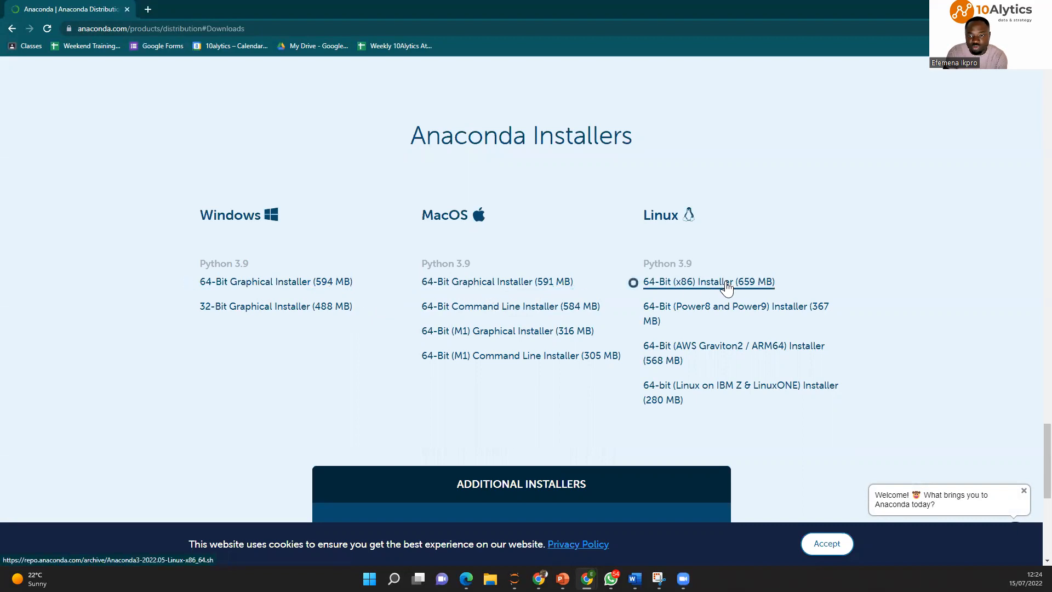
{"action": "left_click", "coordinate": [12, 28]}
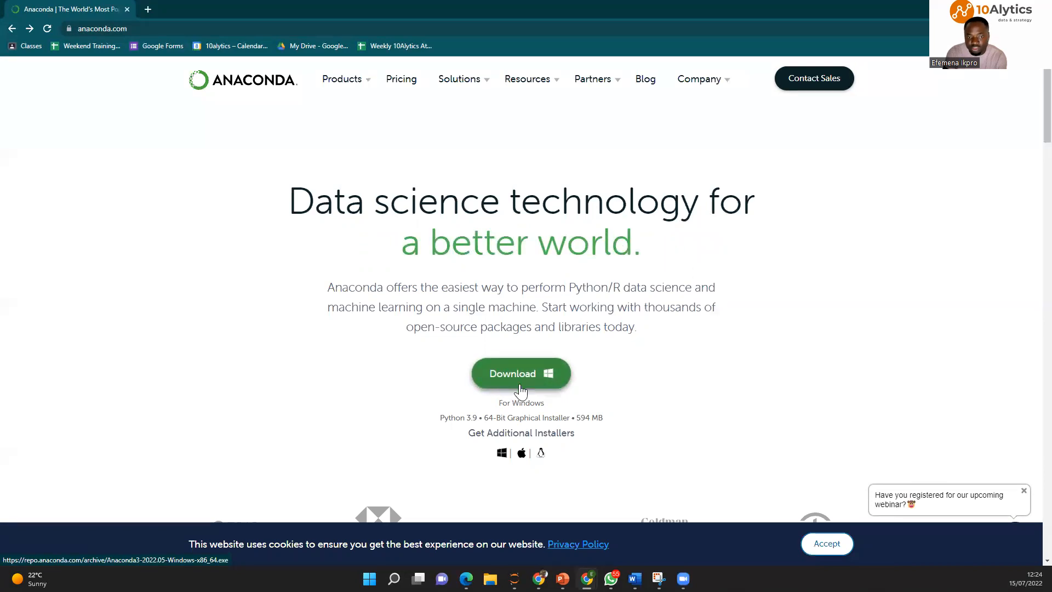
{"action": "left_click", "coordinate": [520, 391]}
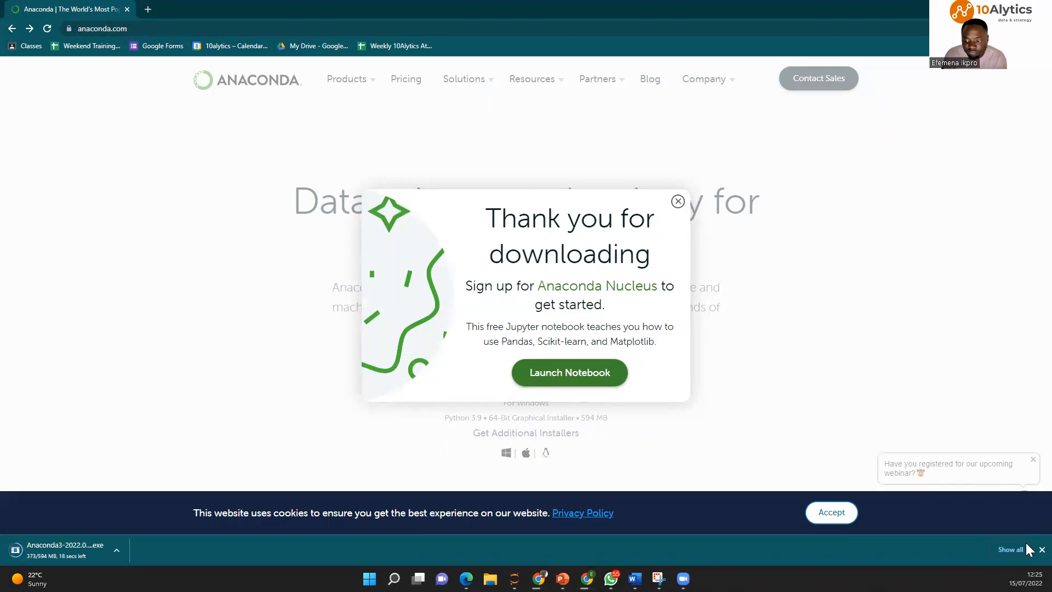
{"action": "left_click", "coordinate": [678, 202]}
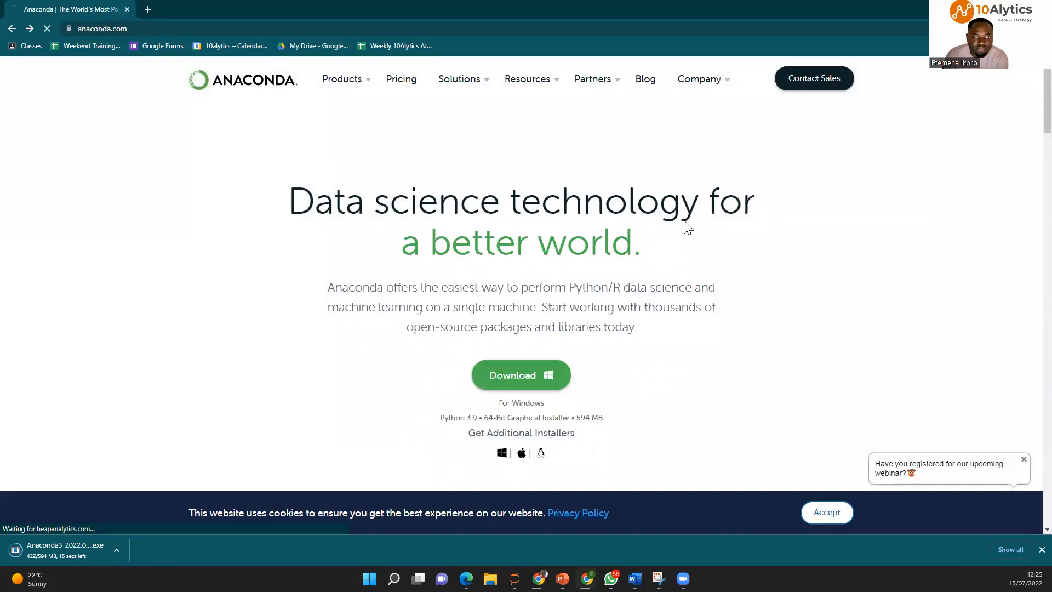
{"action": "scroll", "coordinate": [679, 228], "scroll_direction": "down", "scroll_amount": 2}
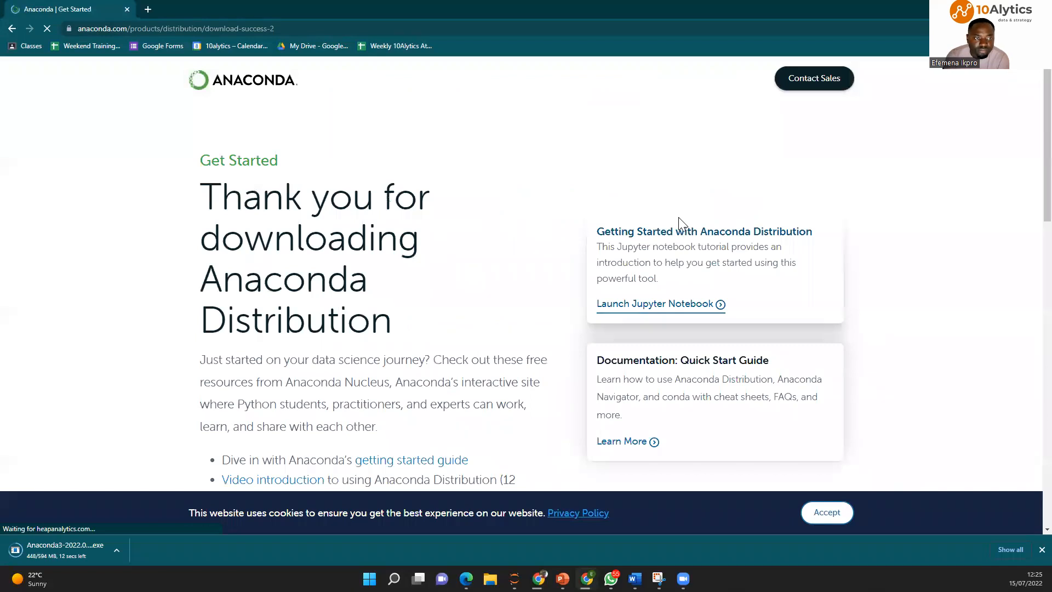
{"action": "scroll", "coordinate": [679, 219], "scroll_direction": "down", "scroll_amount": 3}
{"action": "scroll", "coordinate": [678, 180], "scroll_direction": "down", "scroll_amount": 3}
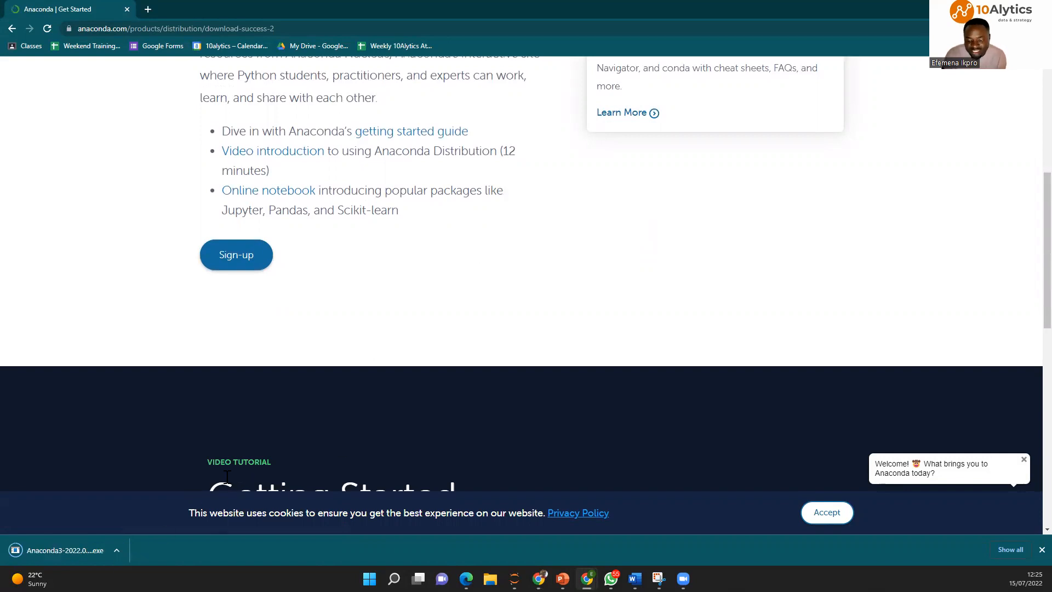
Step: Launch the downloaded Anaconda3 setup, accept the license agreement and keep the Just Me installation type
{"action": "left_click", "coordinate": [91, 547]}
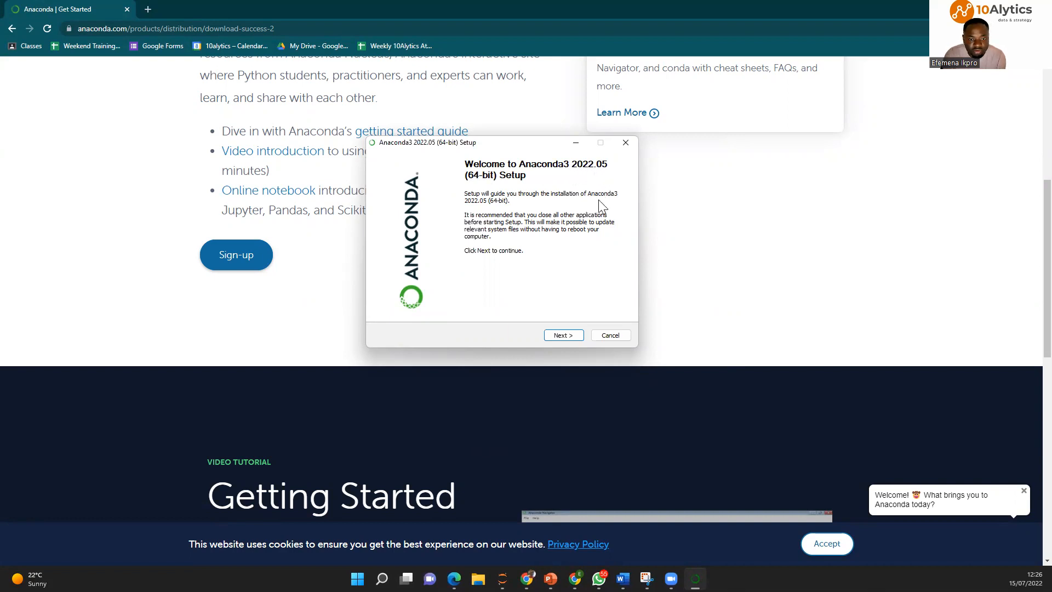
{"action": "left_click", "coordinate": [560, 335]}
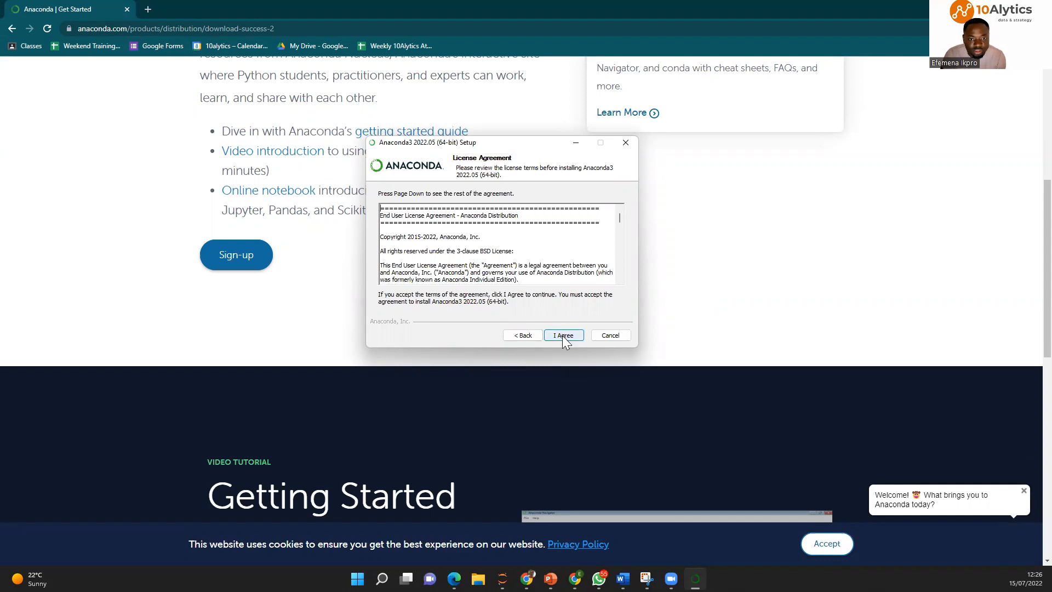
{"action": "left_click", "coordinate": [562, 335]}
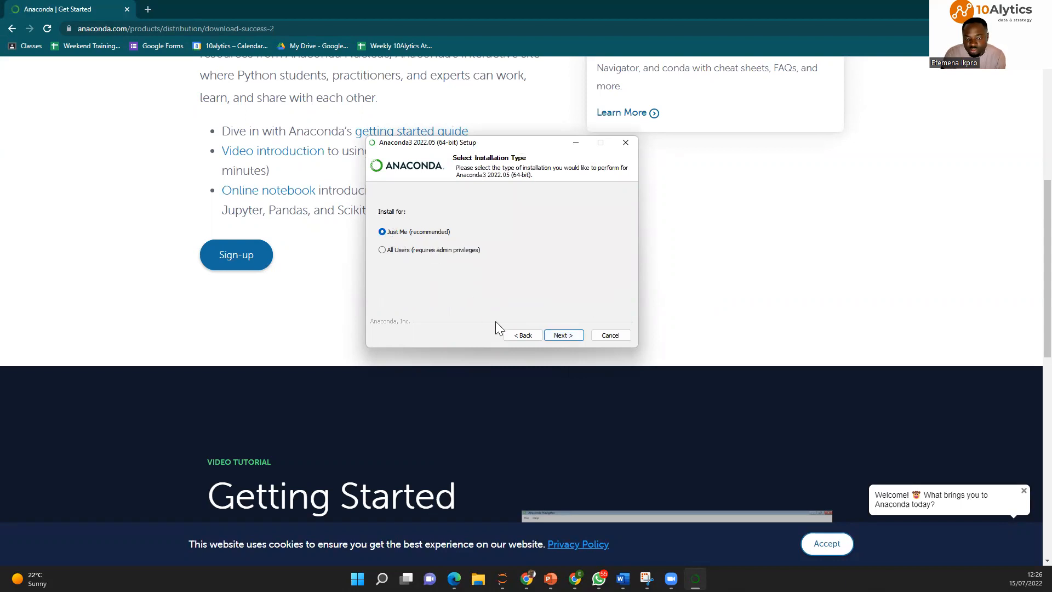
{"action": "left_click", "coordinate": [566, 336]}
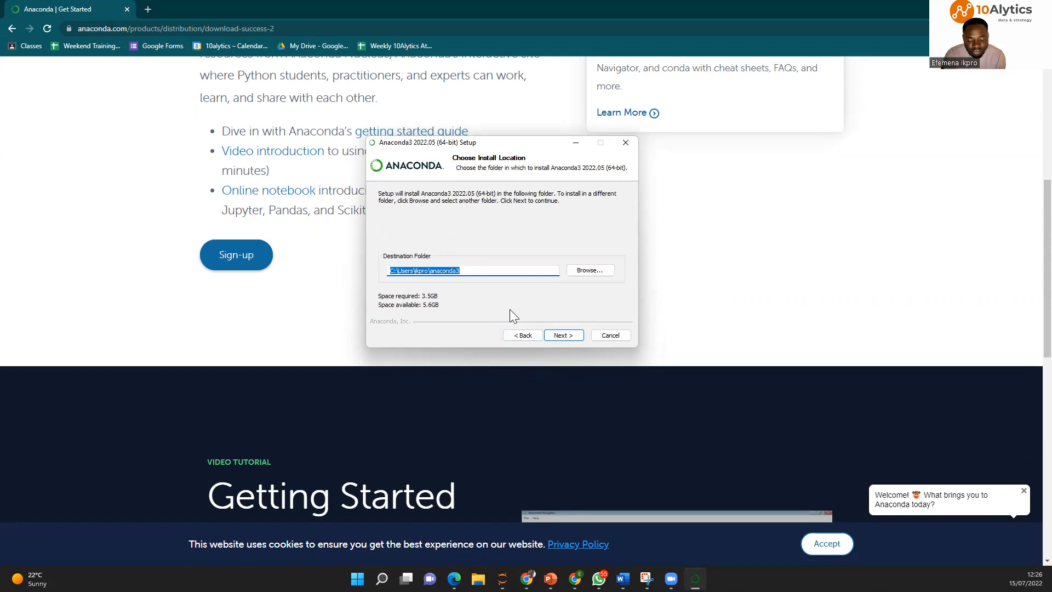
Step: Try the default install location, dismiss the warning and use the an folder inside the user's home folder as the destination
{"action": "left_click", "coordinate": [573, 336]}
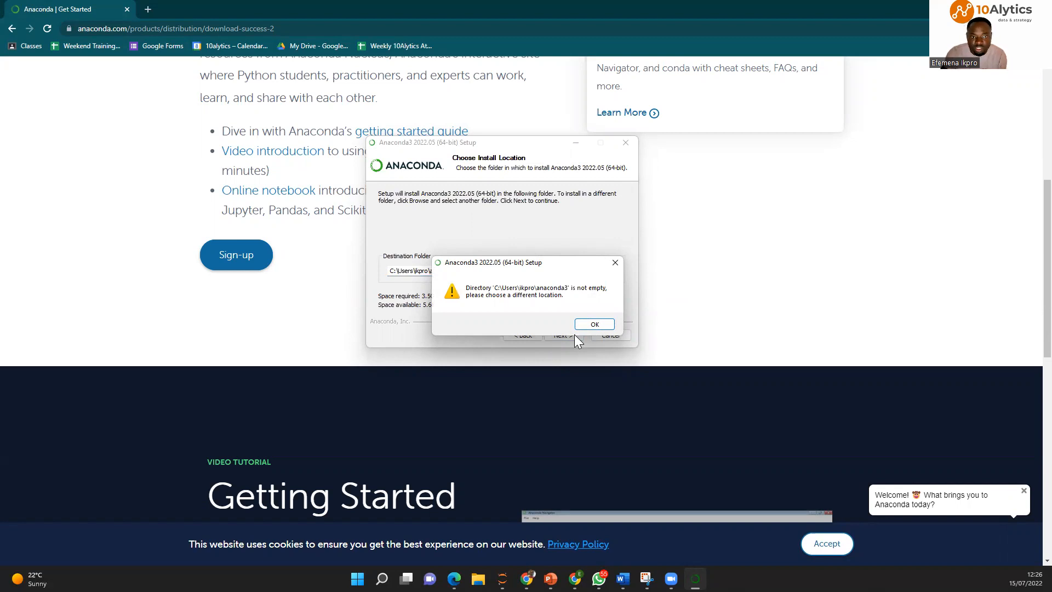
{"action": "scroll", "coordinate": [630, 335], "scroll_direction": "up", "scroll_amount": 1}
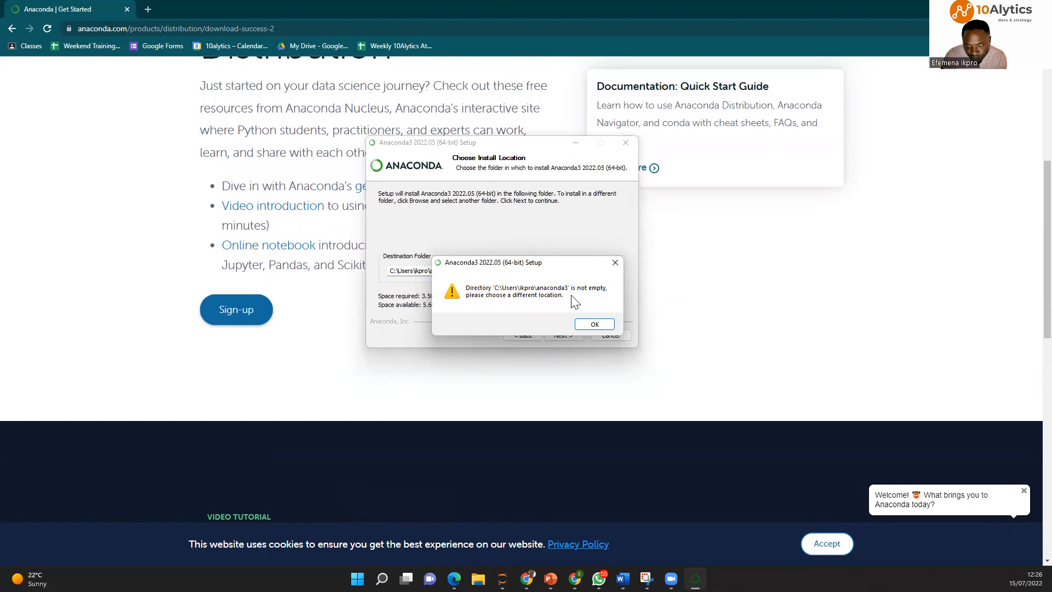
{"action": "left_click", "coordinate": [592, 324]}
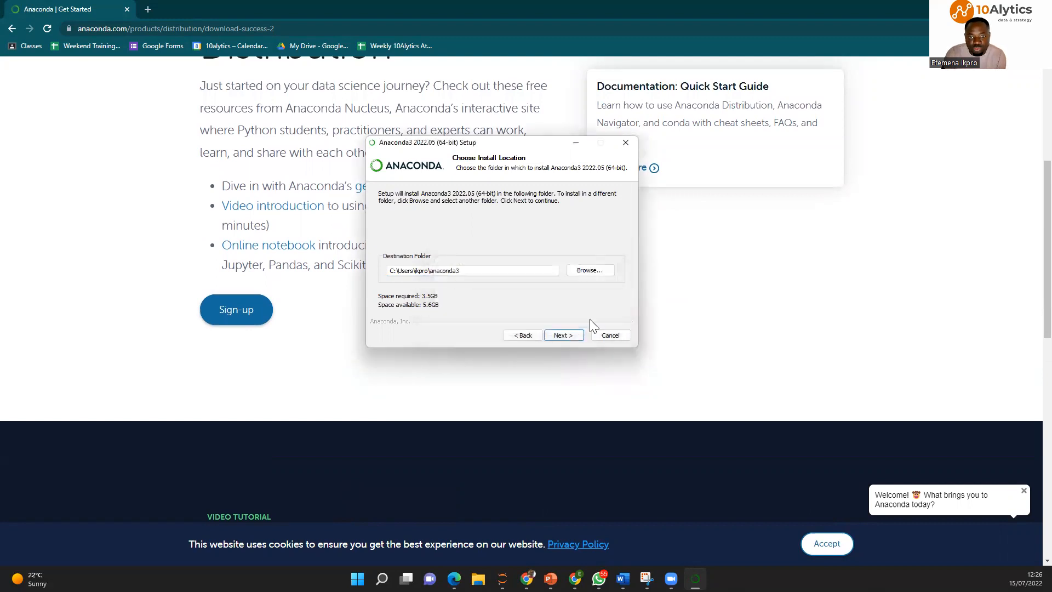
{"action": "left_click", "coordinate": [584, 273]}
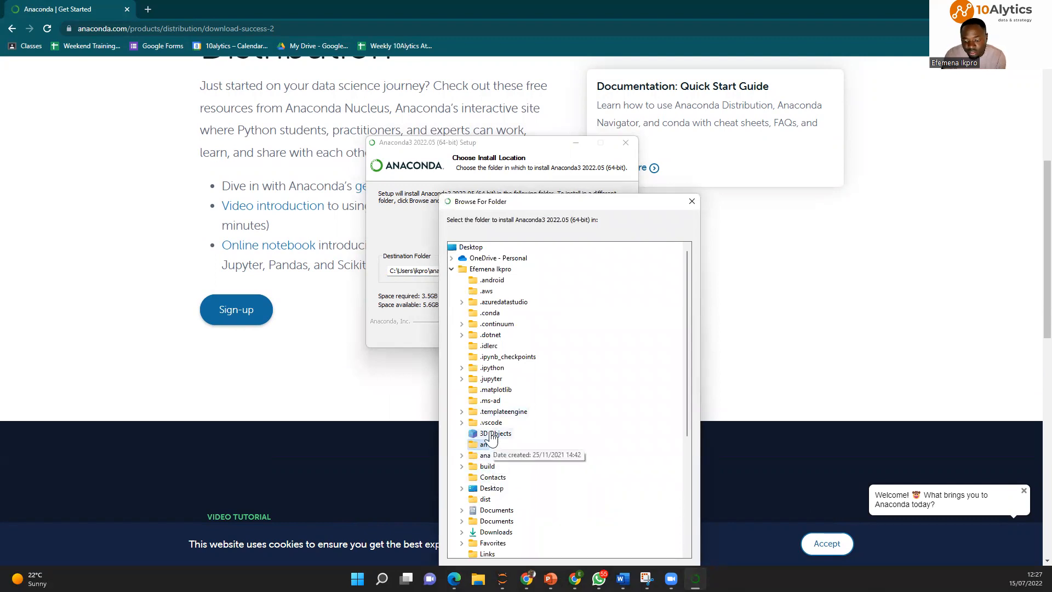
{"action": "key", "text": "Return"}
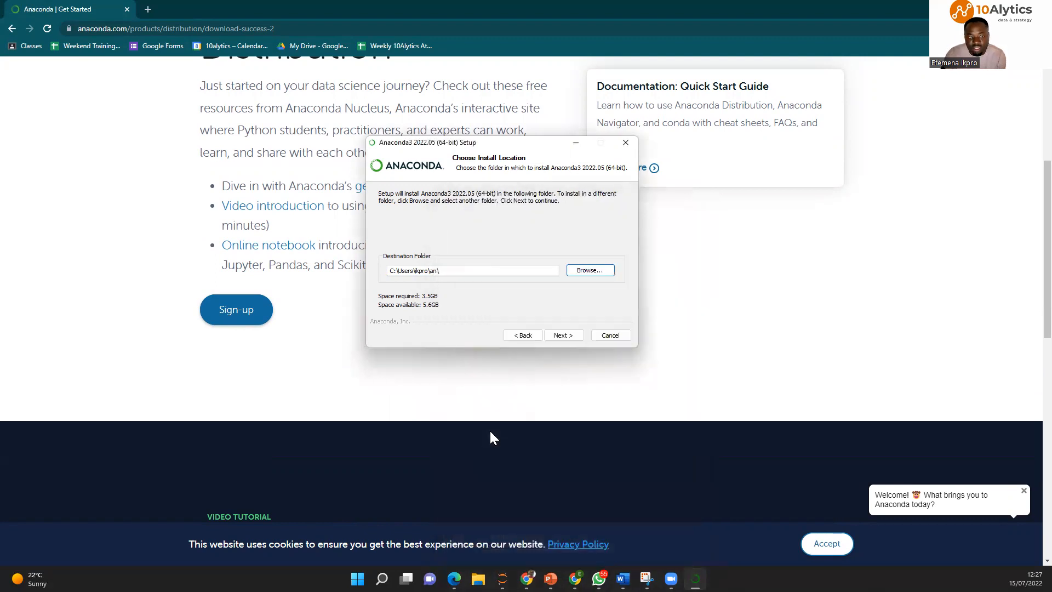
{"action": "left_click", "coordinate": [569, 334]}
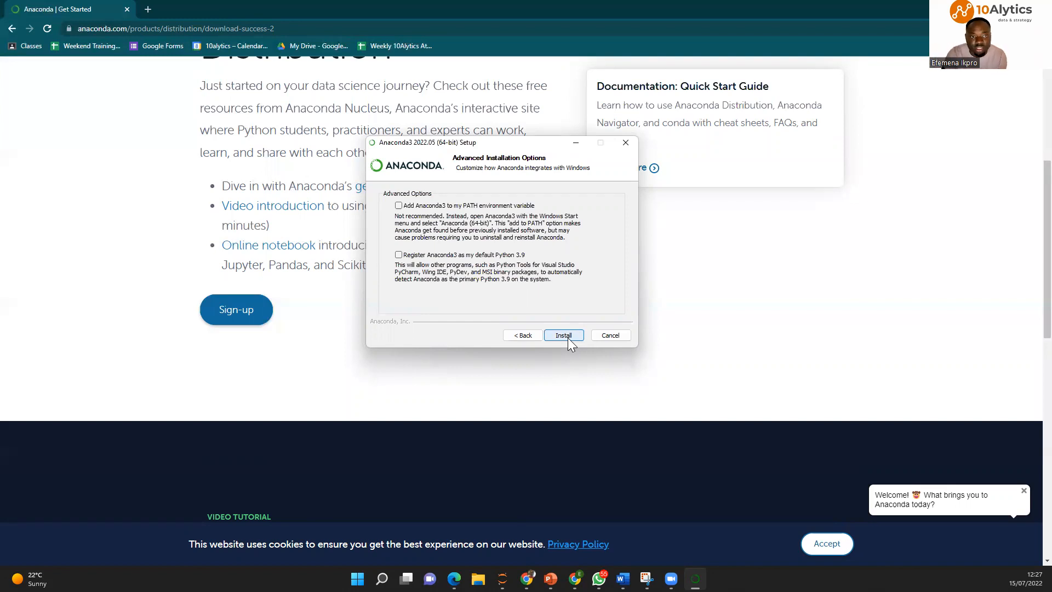
Step: Enable adding Anaconda3 to the PATH environment variable and start the installation
{"action": "left_click", "coordinate": [399, 206]}
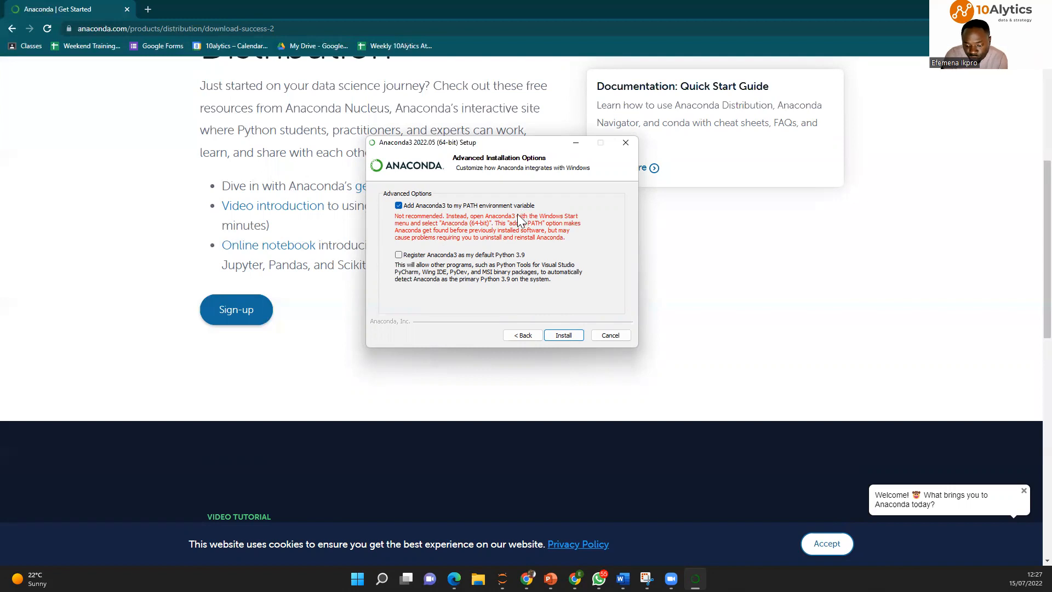
{"action": "left_click", "coordinate": [559, 337]}
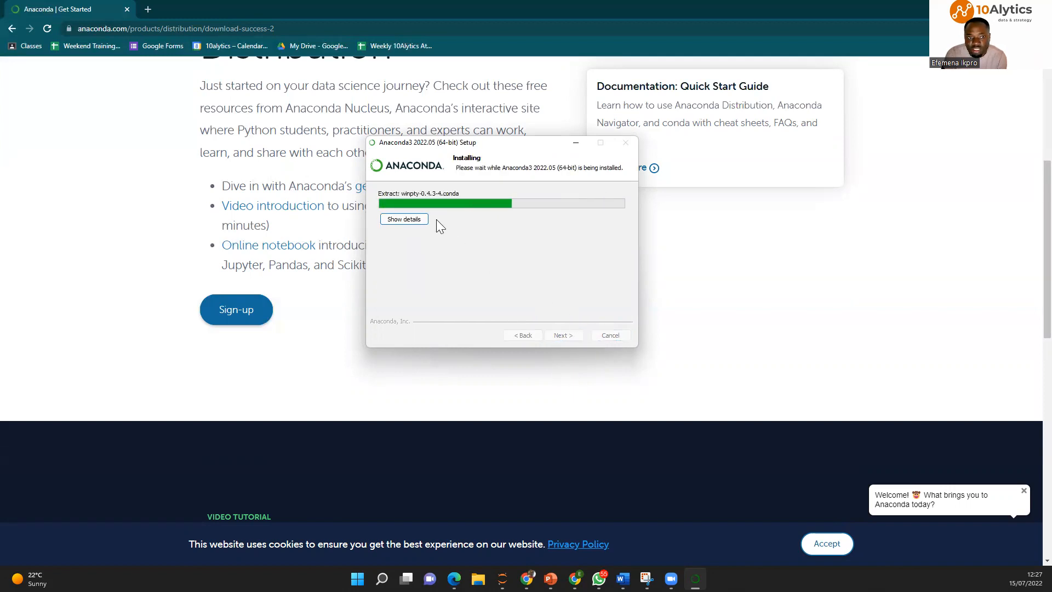
Step: Move the Anaconda3 setup window slightly lower and minimize it while the installation runs
{"action": "left_click_drag", "start_coordinate": [514, 146], "coordinate": [515, 172]}
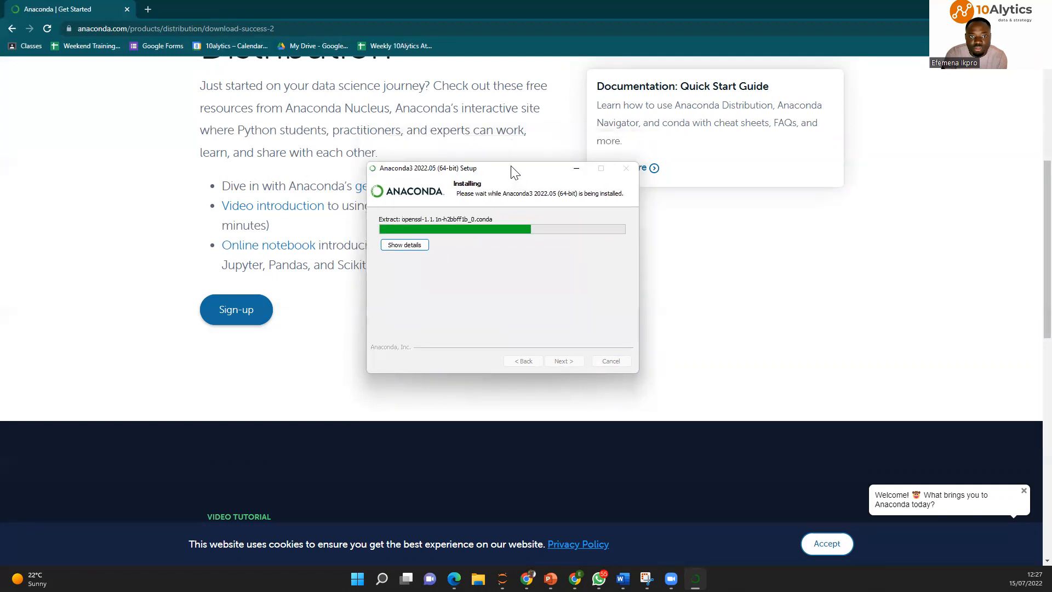
{"action": "right_click", "coordinate": [506, 169]}
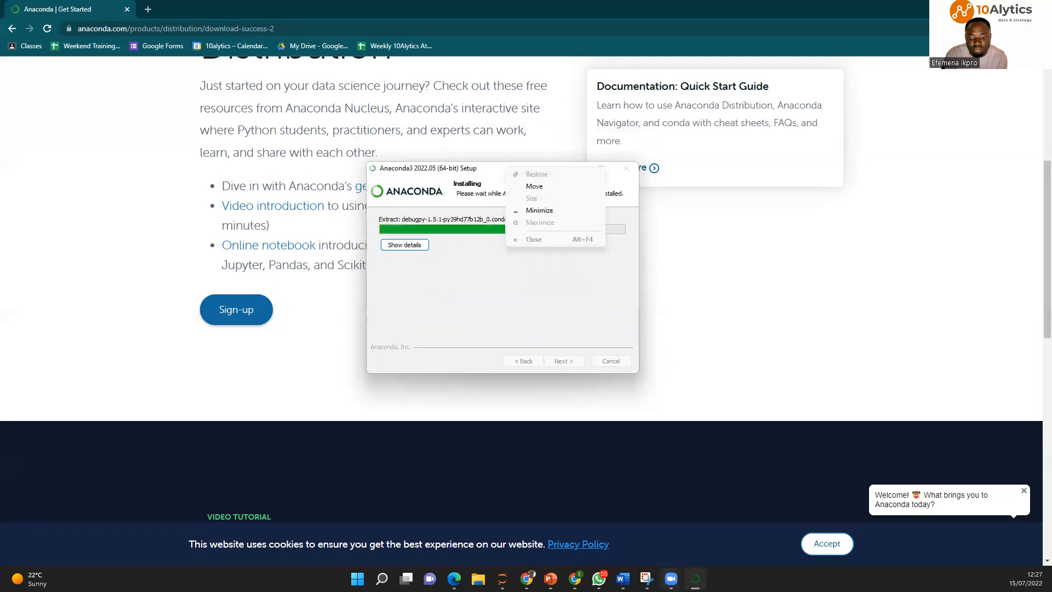
{"action": "left_click", "coordinate": [695, 579]}
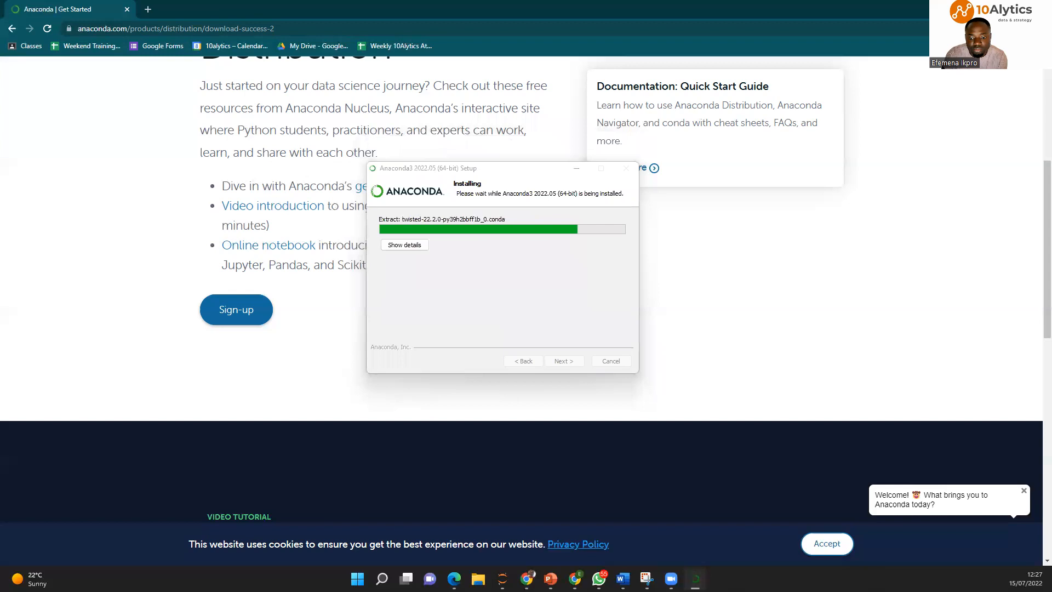
{"action": "right_click", "coordinate": [695, 577]}
{"action": "left_click", "coordinate": [695, 577]}
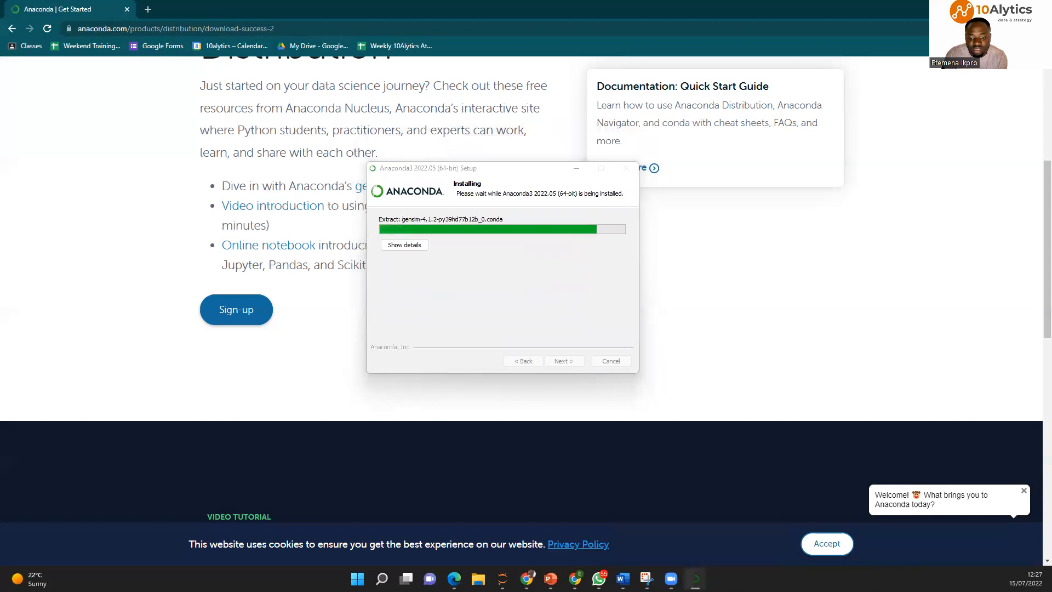
{"action": "left_click", "coordinate": [695, 575]}
{"action": "right_click", "coordinate": [695, 578]}
{"action": "left_click", "coordinate": [691, 548]}
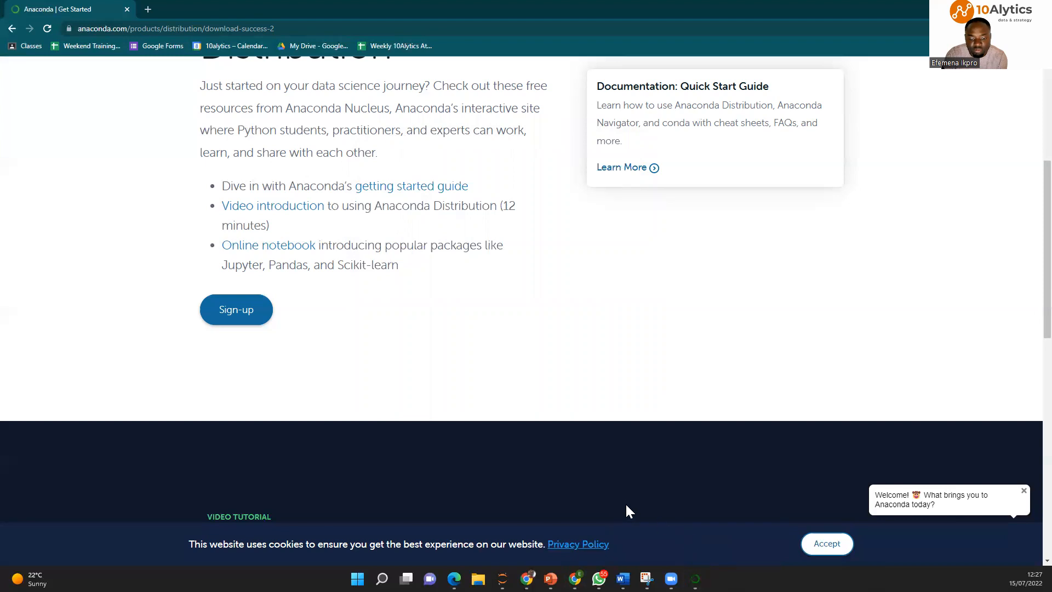
{"action": "left_click", "coordinate": [695, 579]}
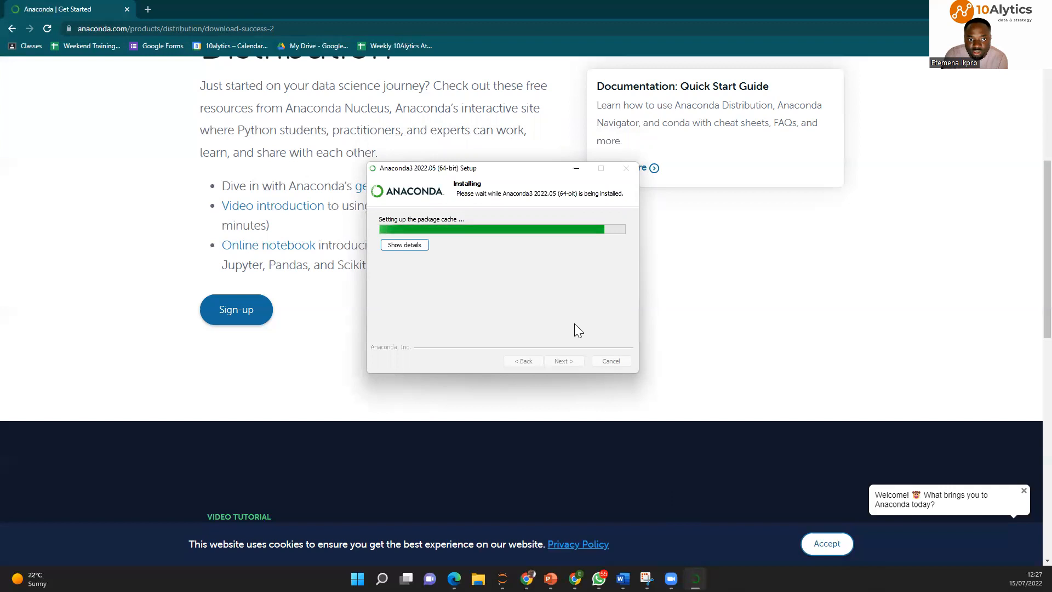
{"action": "right_click", "coordinate": [757, 578]}
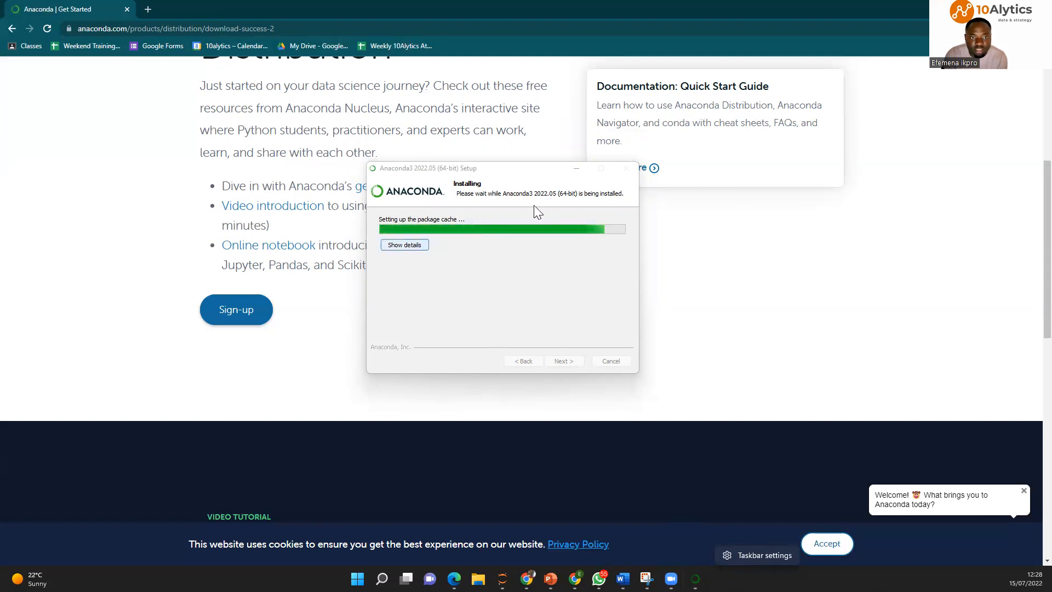
{"action": "left_click", "coordinate": [575, 168]}
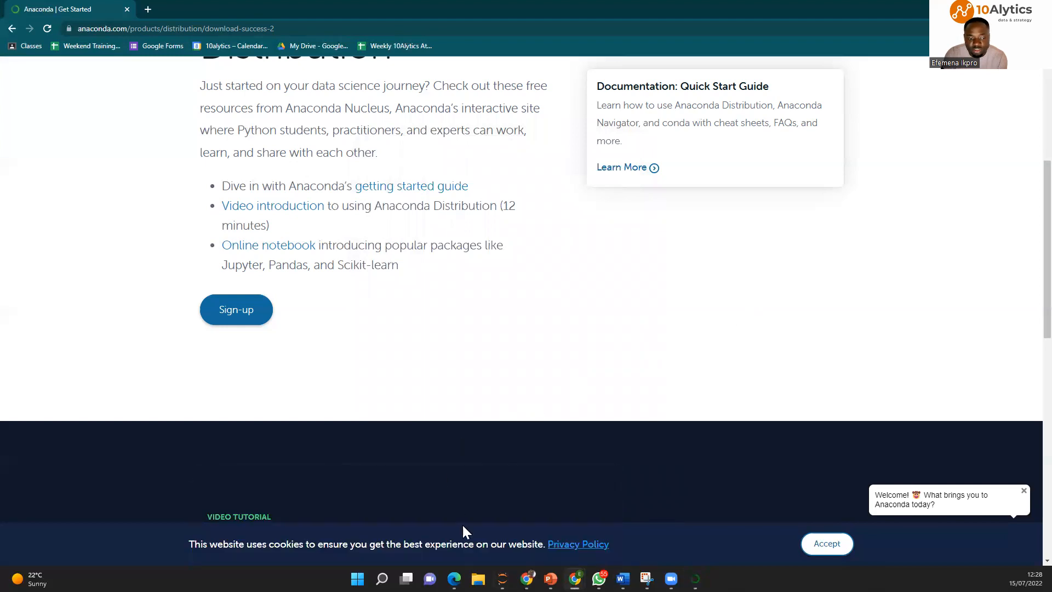
Step: Search Windows for the Jupyter Notebook app with the text Jupyt
{"action": "mouse_move", "coordinate": [382, 578]}
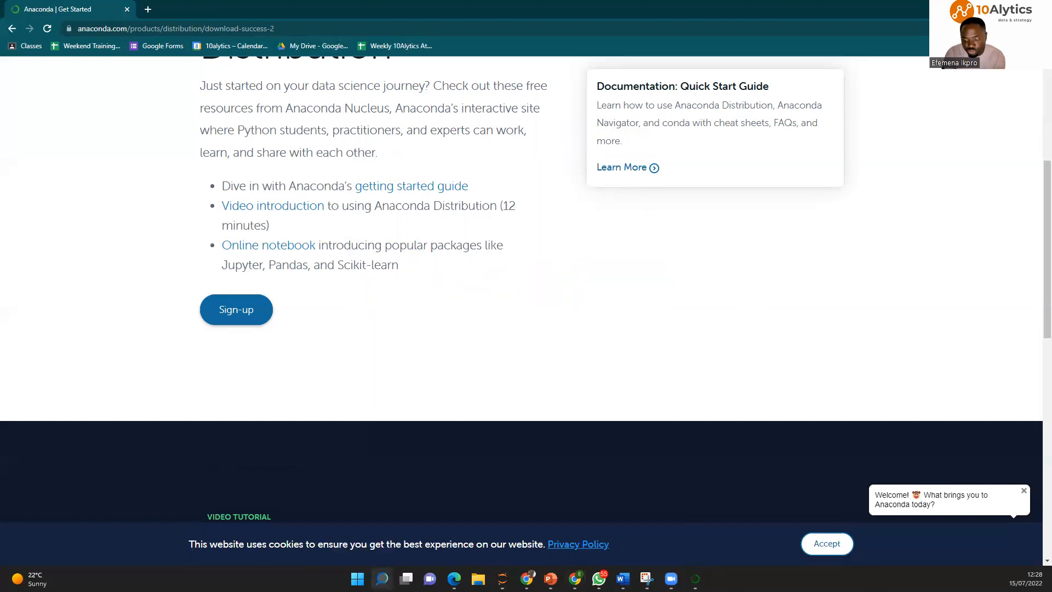
{"action": "left_click", "coordinate": [382, 578]}
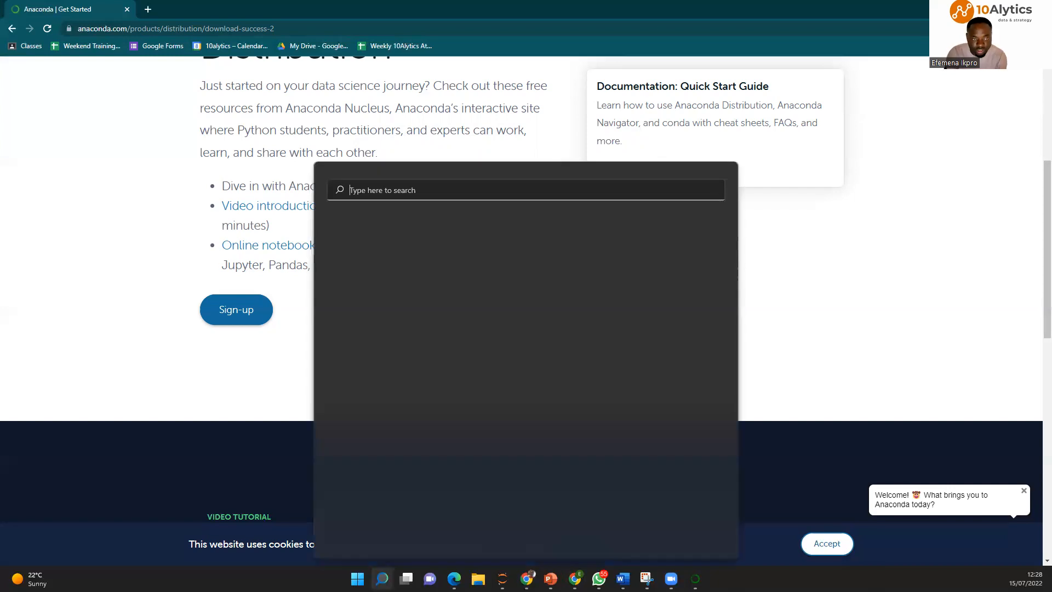
{"action": "type", "text": "Jupyt"}
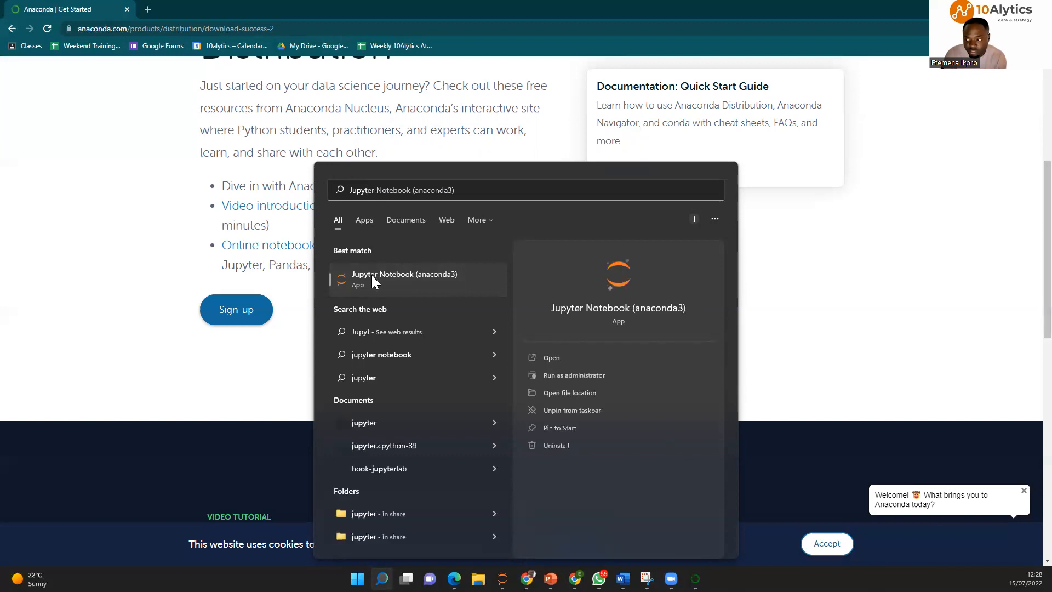
Step: Launch the Jupyter Notebook (anaconda3) app, then check the Anaconda3 installation progress and minimize the setup window
{"action": "left_click", "coordinate": [491, 283]}
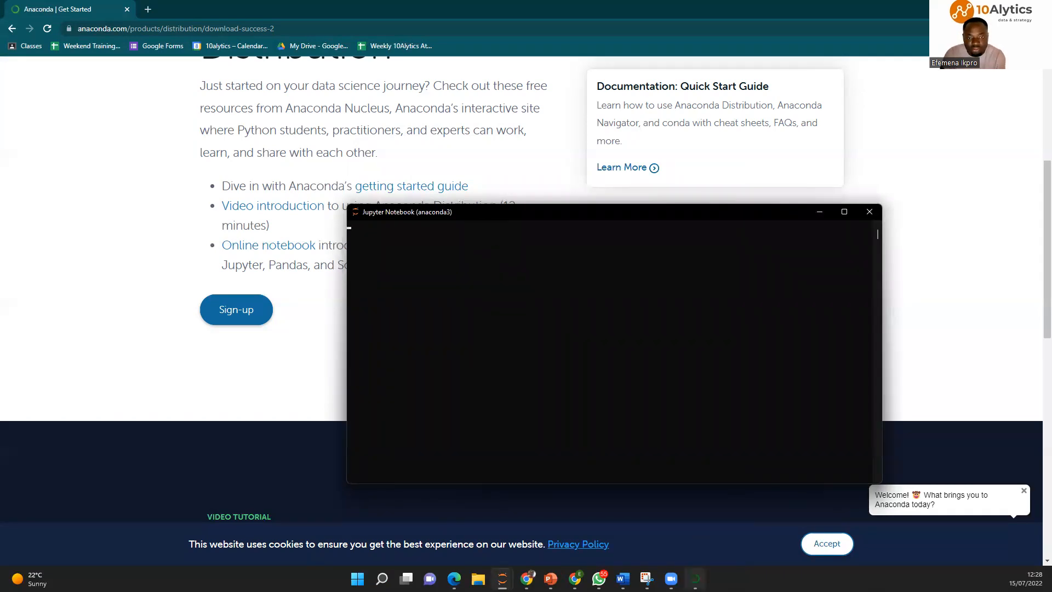
{"action": "left_click", "coordinate": [695, 579]}
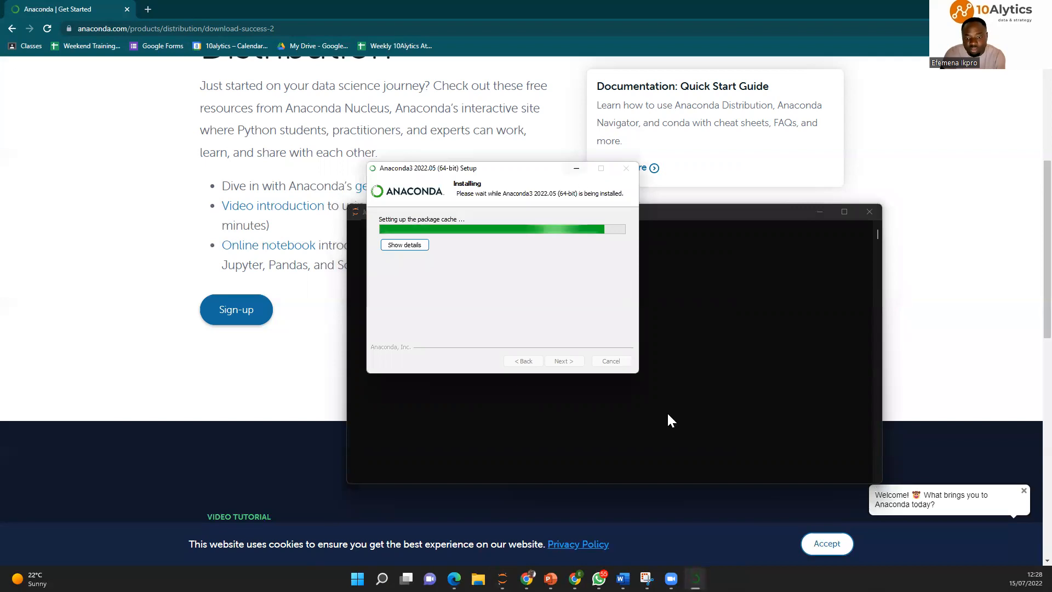
{"action": "left_click", "coordinate": [665, 380]}
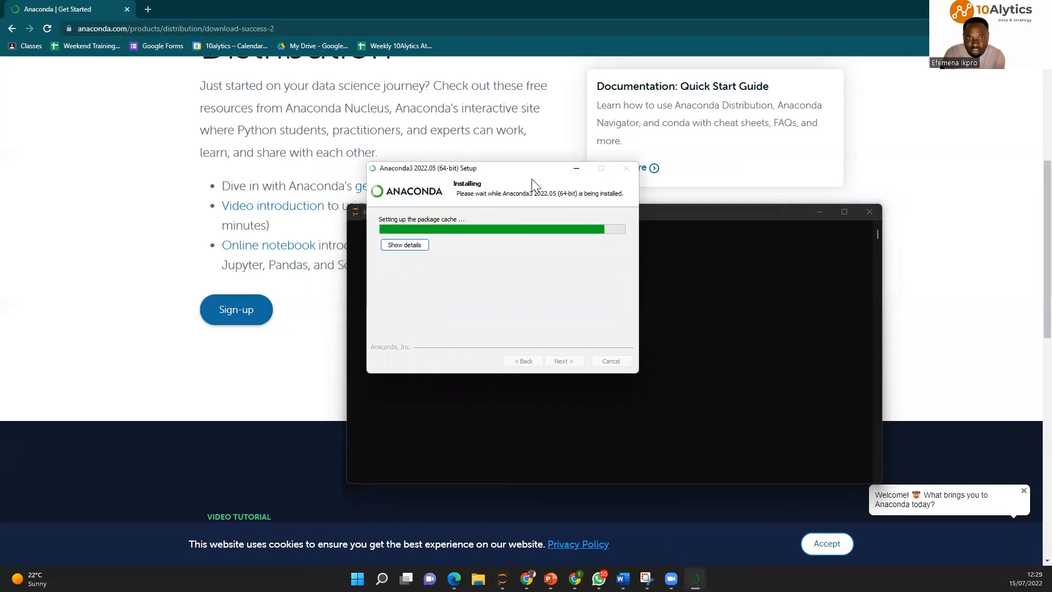
{"action": "left_click", "coordinate": [577, 170]}
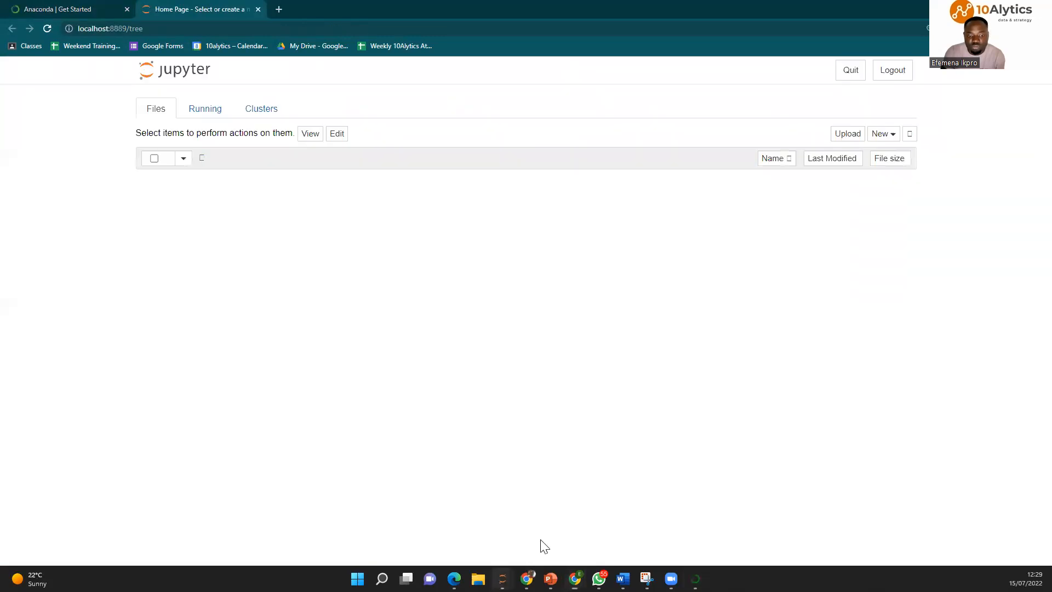
Step: View the Jupyter Notebook server's console log and return to the Jupyter home page in the browser
{"action": "mouse_move", "coordinate": [502, 578]}
{"action": "left_click", "coordinate": [565, 502]}
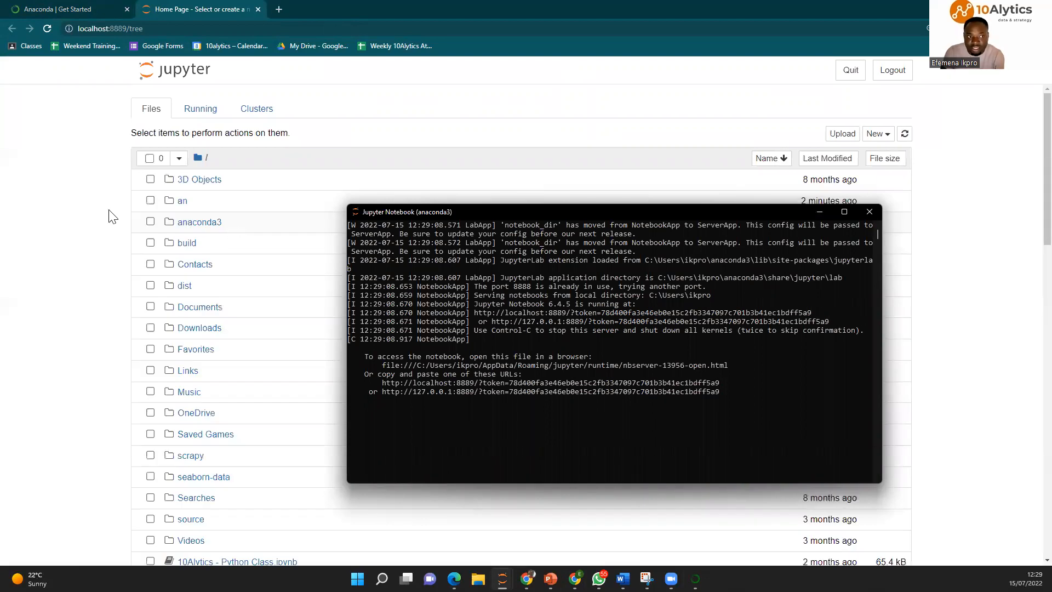
{"action": "left_click", "coordinate": [327, 282]}
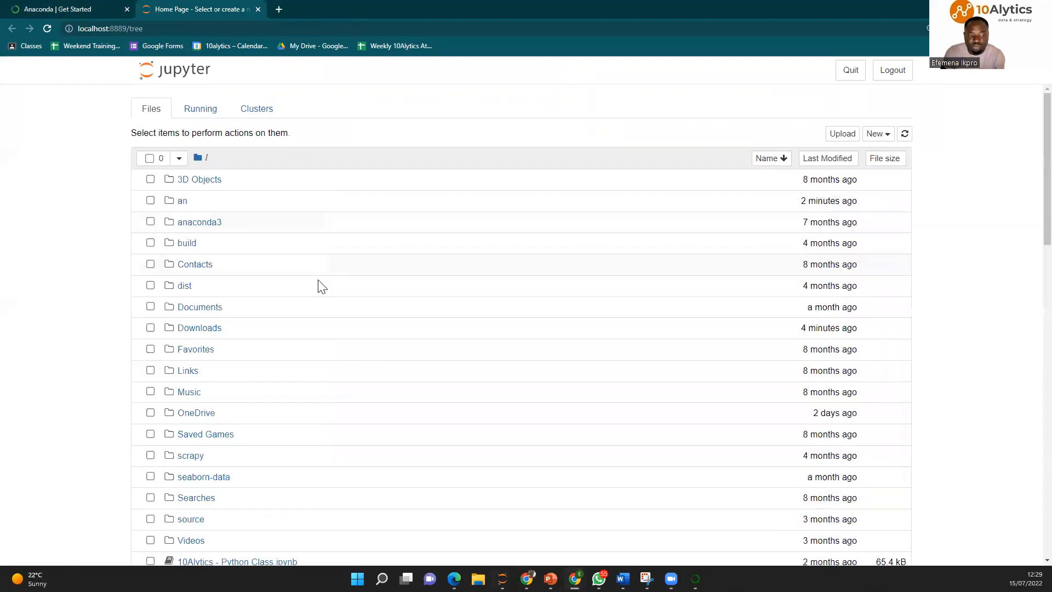
Step: Create a new Python 3 (ipykernel) notebook from the Jupyter home page
{"action": "scroll", "coordinate": [313, 286], "scroll_direction": "down", "scroll_amount": 1}
{"action": "scroll", "coordinate": [316, 286], "scroll_direction": "up", "scroll_amount": 1}
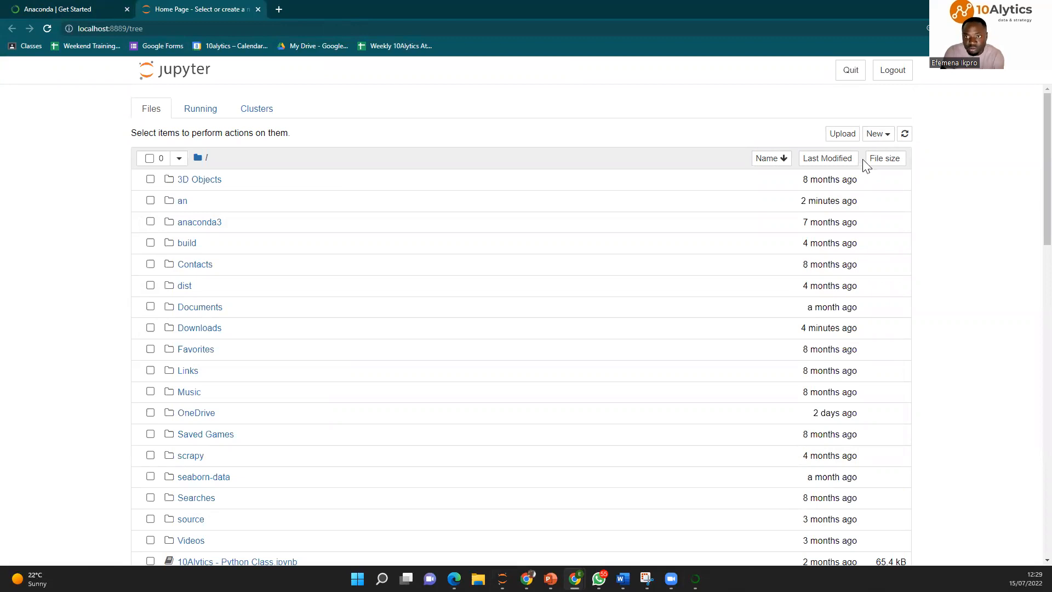
{"action": "left_click", "coordinate": [877, 136]}
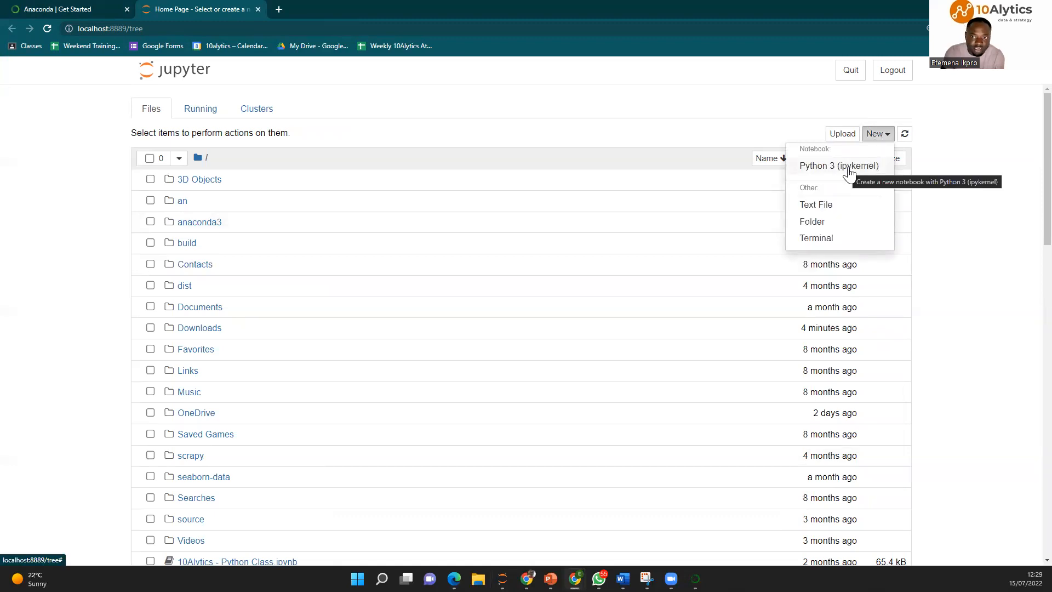
{"action": "left_click", "coordinate": [849, 173]}
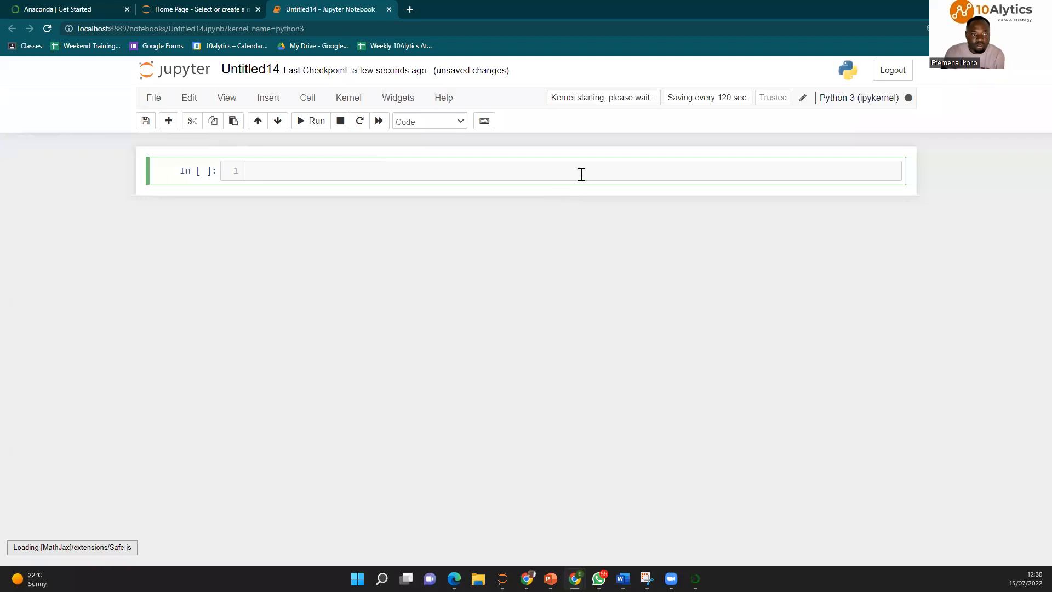
{"action": "type", "text": "\"H"}
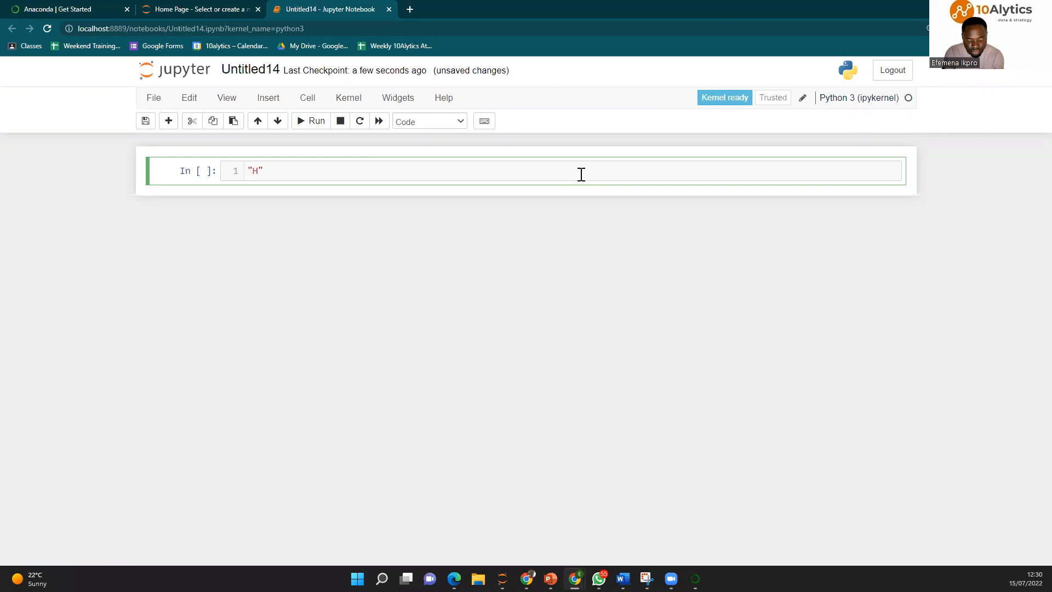
{"action": "key", "text": "BackSpace"}
{"action": "key", "text": "BackSpace"}
Step: Enter print("10Alytics") in the notebook's first cell and run it
{"action": "type", "text": "prit"}
{"action": "key", "text": "BackSpace"}
{"action": "key", "text": "BackSpace"}
{"action": "type", "text": "int(\"10Alytics"}
{"action": "key", "text": "shift+Return"}
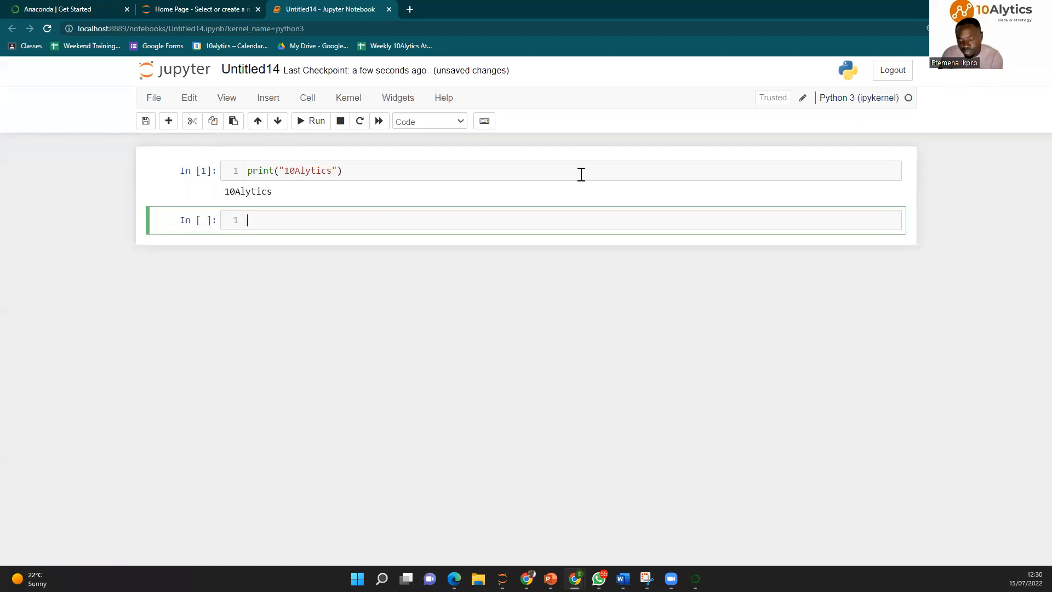